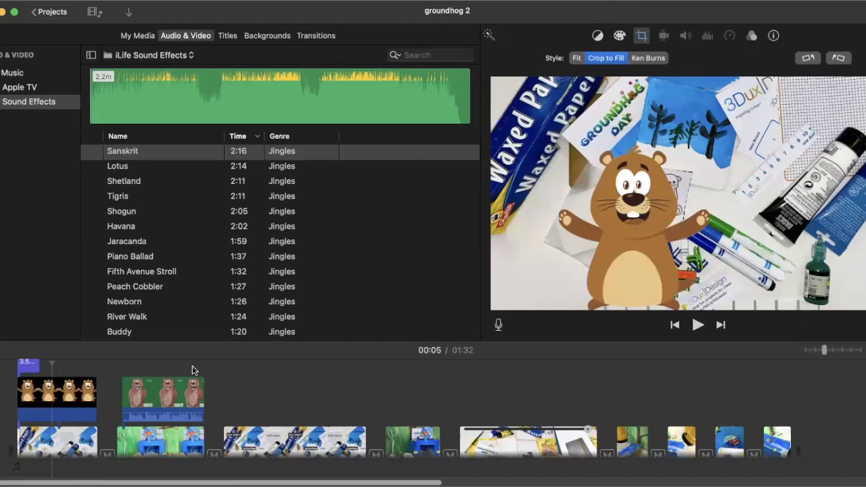
Step: Select the first groundhog overlay clip and return the playhead near the project start
scroll(152, 398, down, 3)
scroll(151, 398, up, 1)
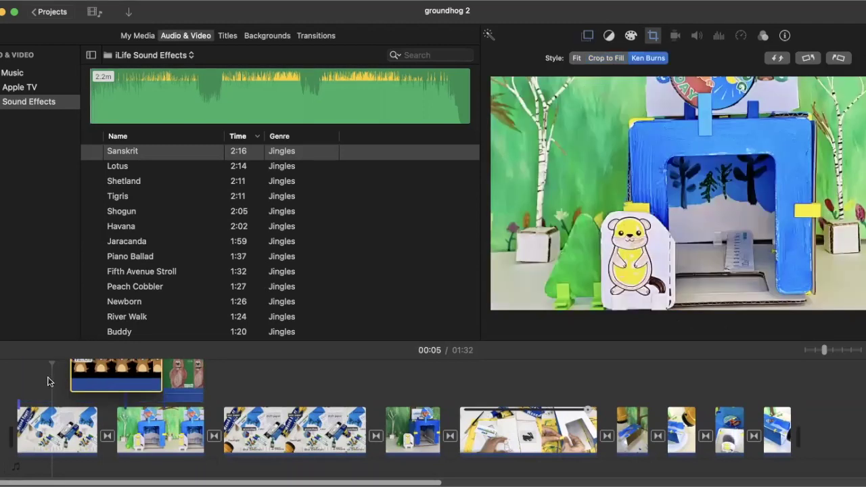
click(51, 384)
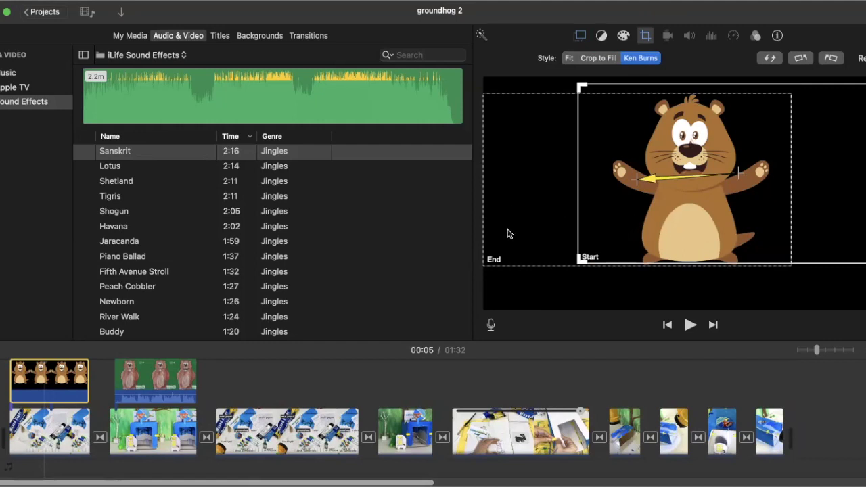
click(26, 413)
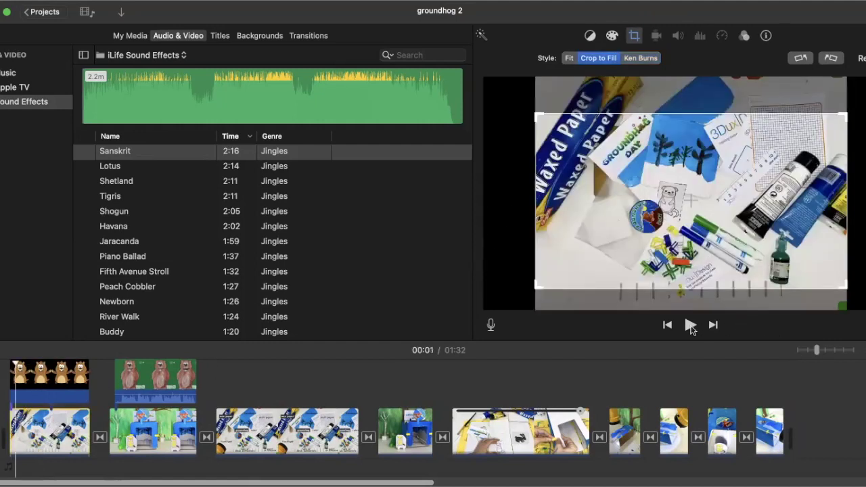
click(690, 325)
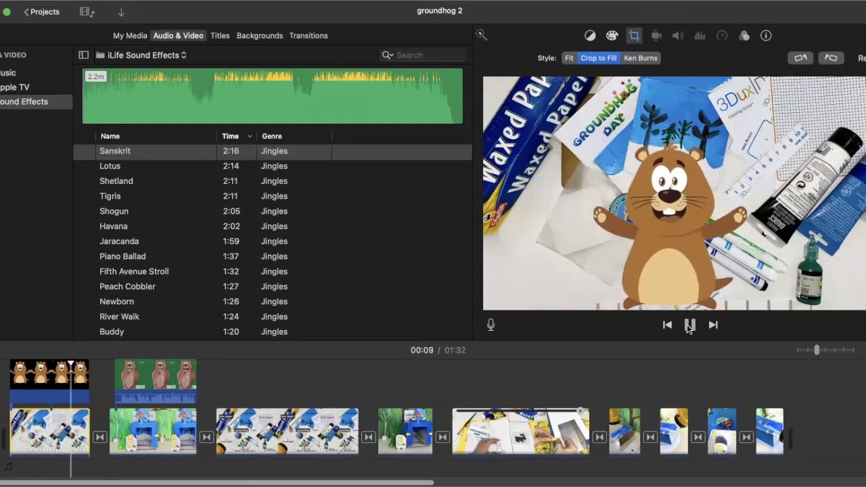
click(690, 326)
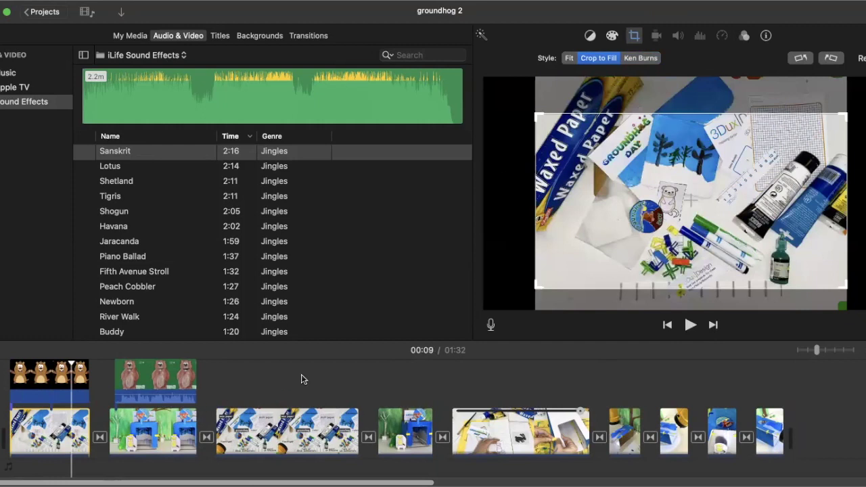
scroll(105, 405, down, 3)
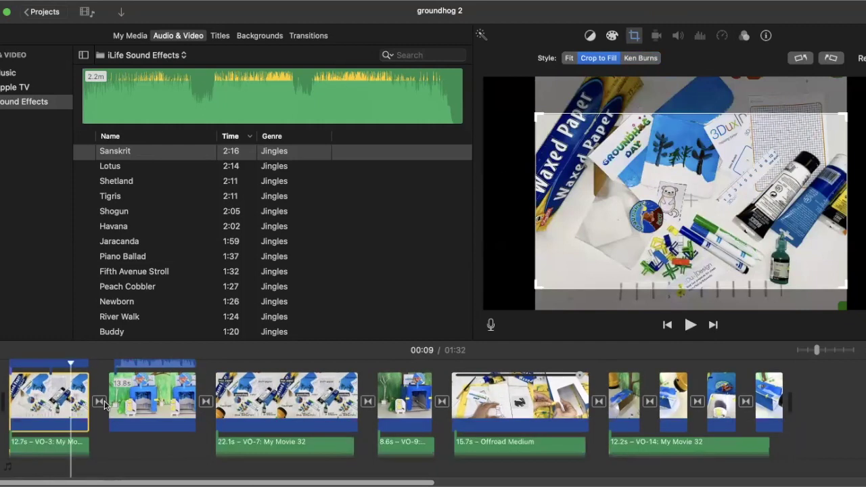
scroll(103, 404, down, 2)
mouse_move(80, 435)
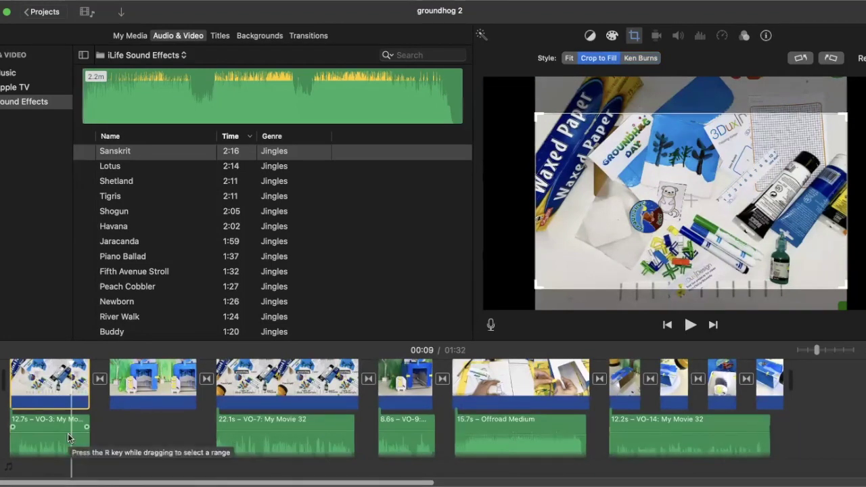
key(super+z)
key(super+z)
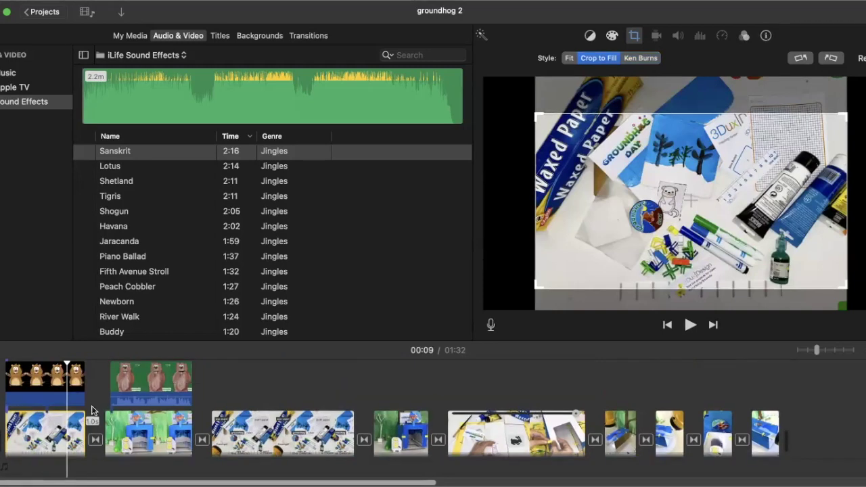
click(282, 379)
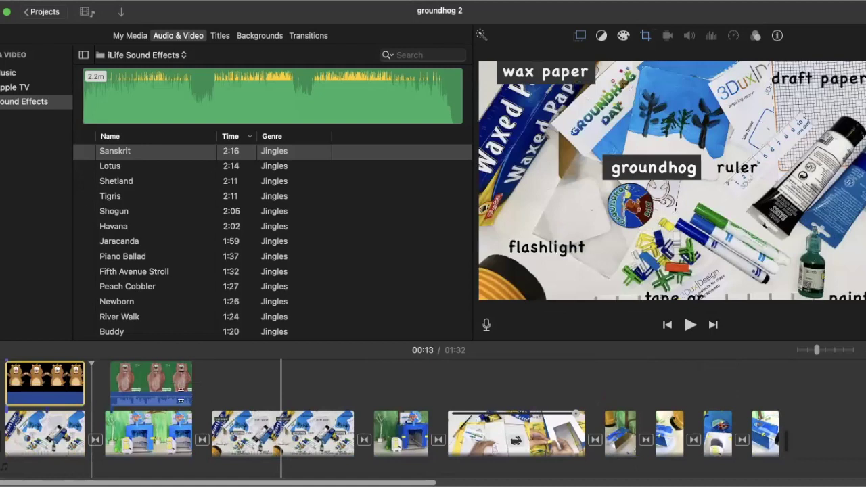
click(152, 395)
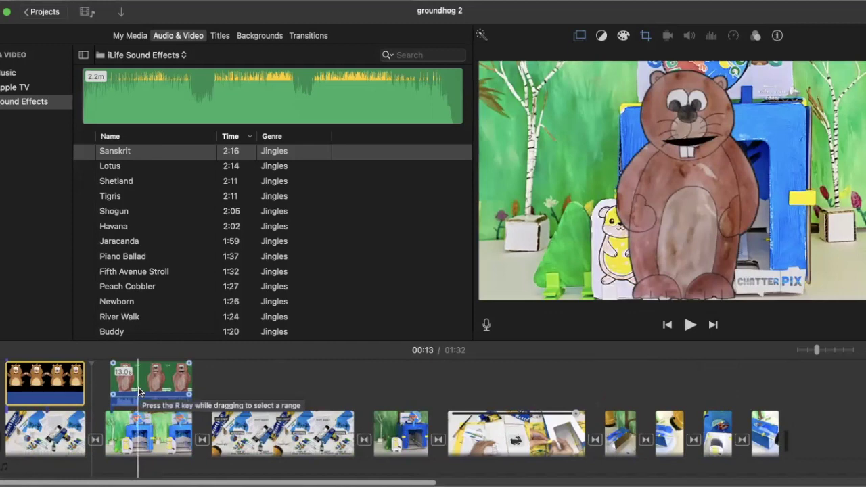
click(139, 391)
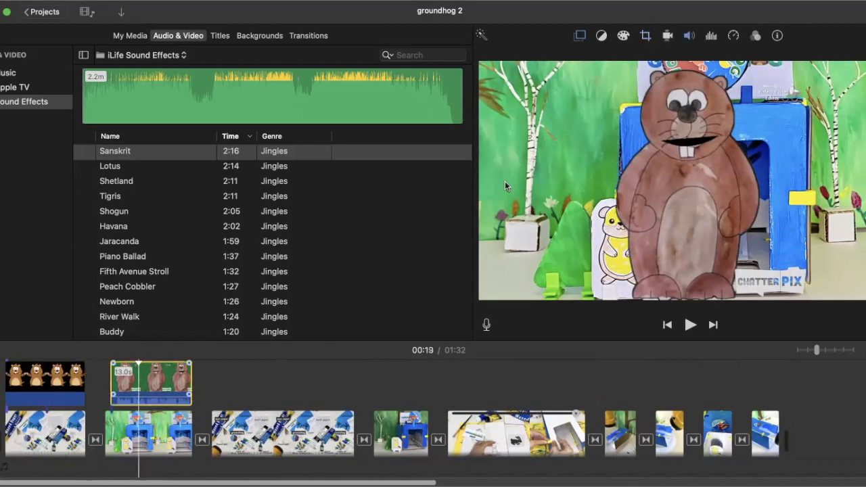
click(648, 36)
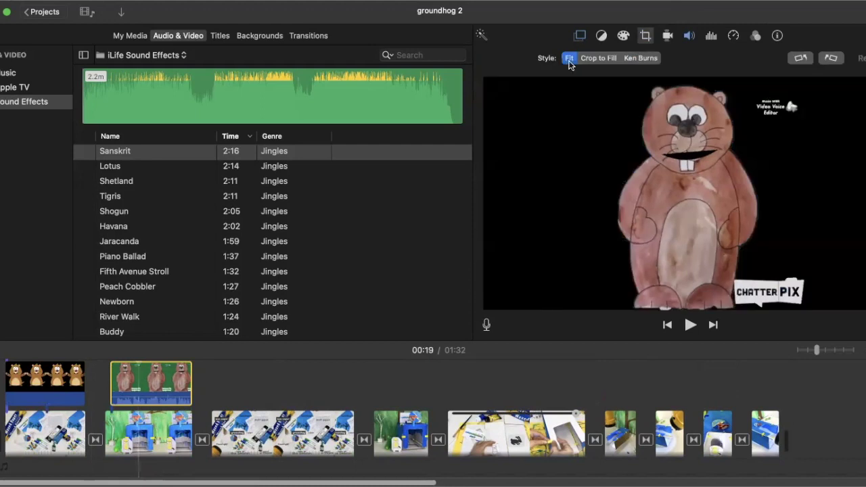
click(642, 38)
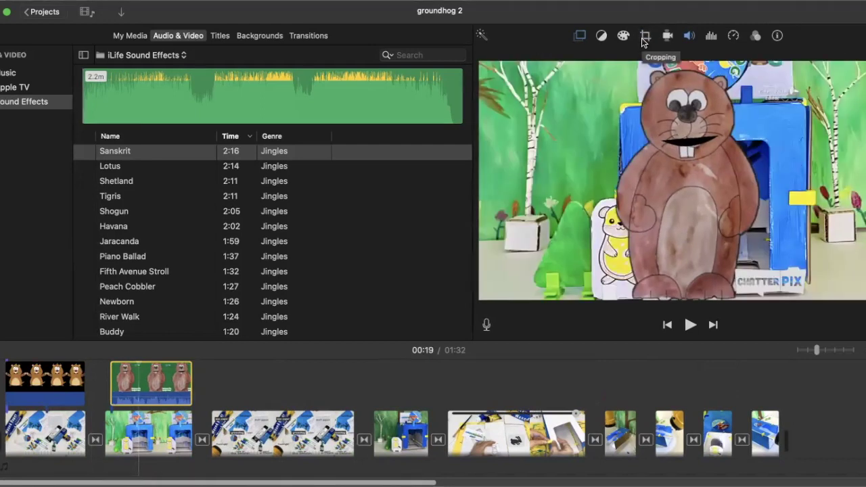
click(579, 37)
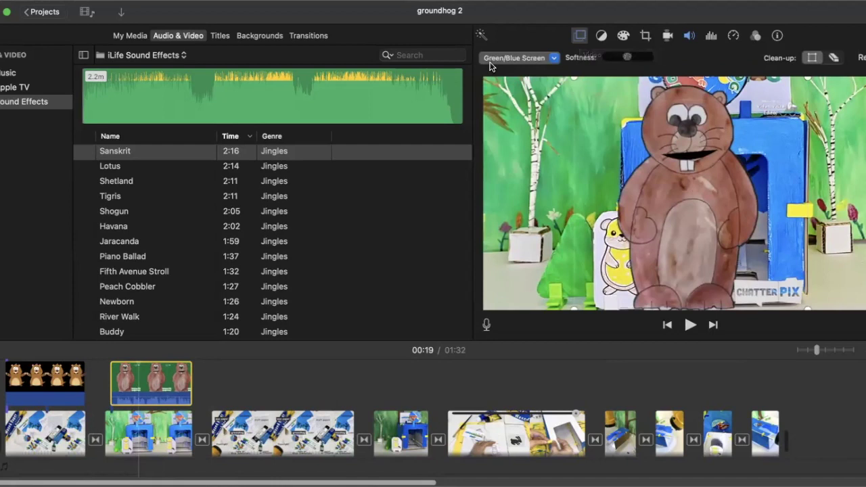
click(553, 60)
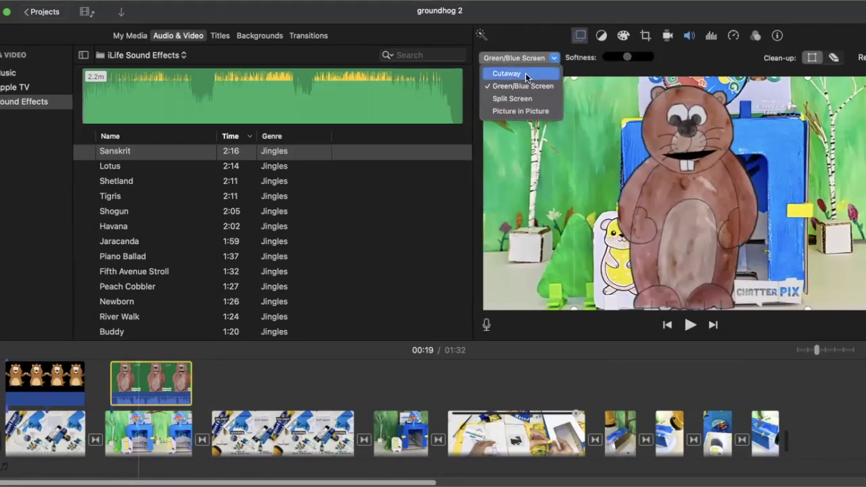
click(525, 74)
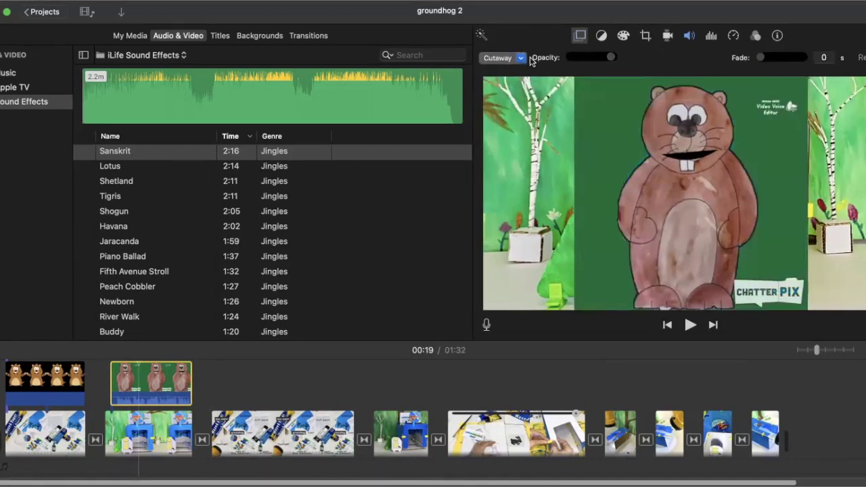
click(522, 59)
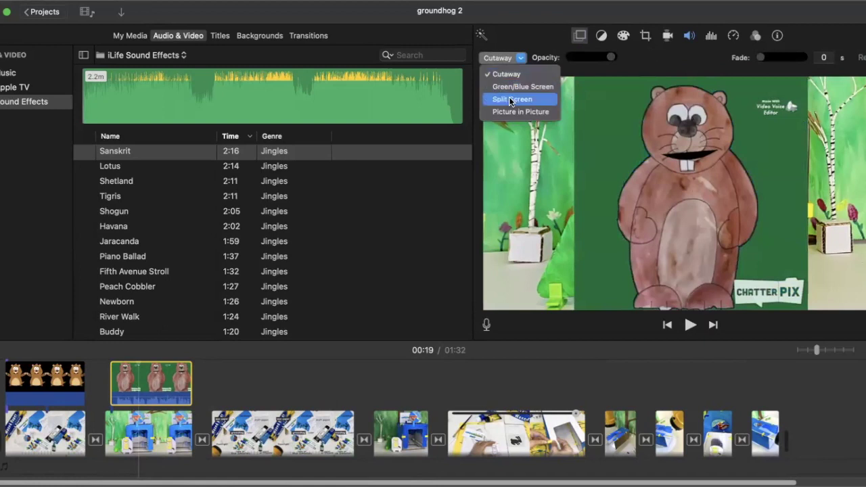
click(509, 98)
click(528, 59)
click(518, 85)
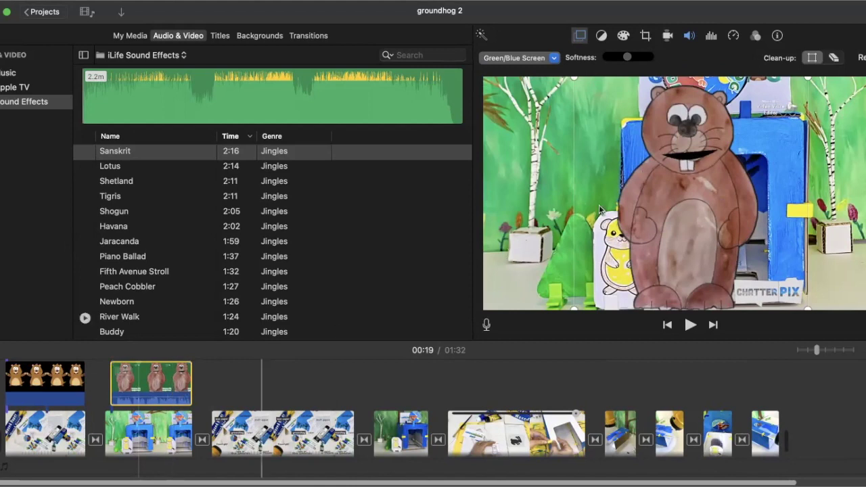
click(169, 381)
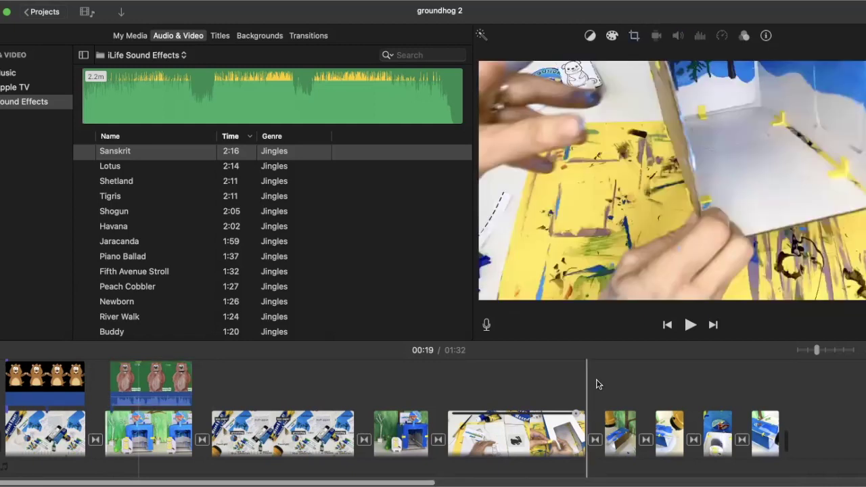
click(129, 405)
click(103, 399)
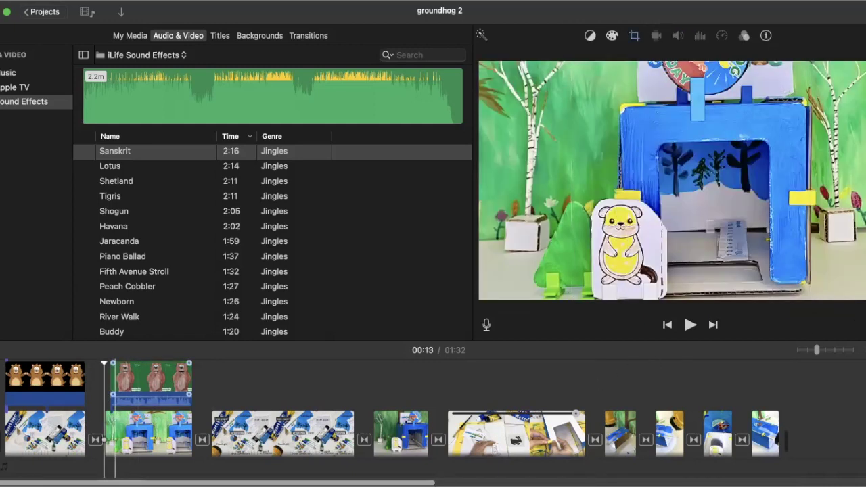
click(691, 326)
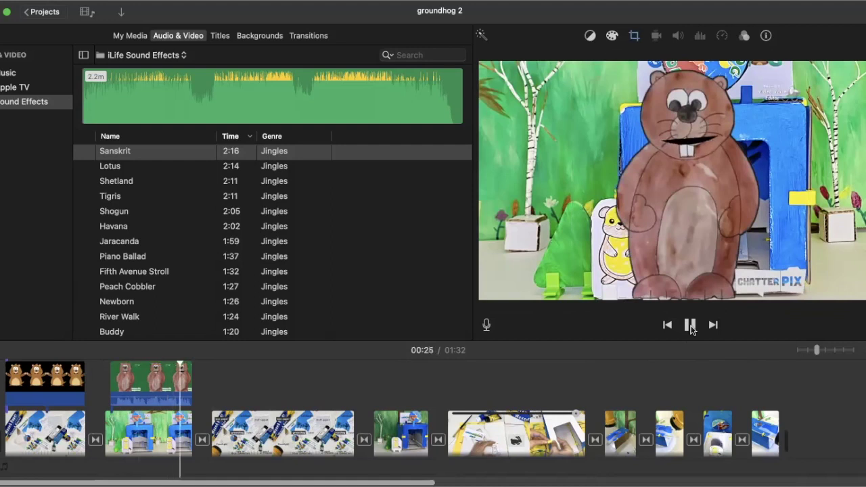
Step: Pause at 00:27 and apply the Ken Burns crop style to the groundhog overlay
click(691, 326)
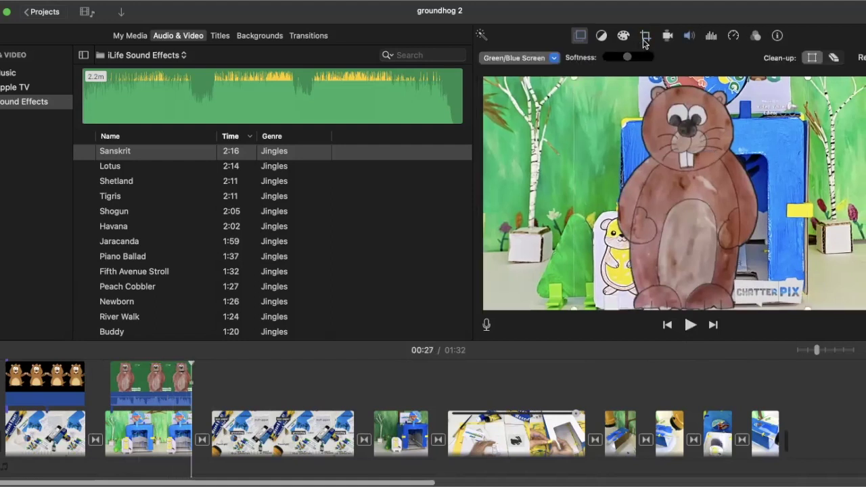
click(646, 35)
click(631, 59)
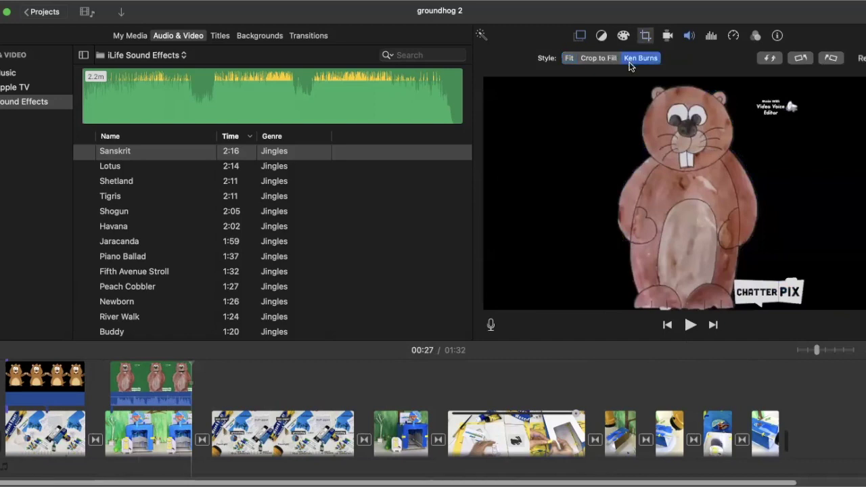
Step: Set a wide Ken Burns start frame at the left edge and an end frame on the groundhog's head
drag(580, 180, 552, 176)
drag(725, 237, 748, 286)
drag(573, 270, 528, 262)
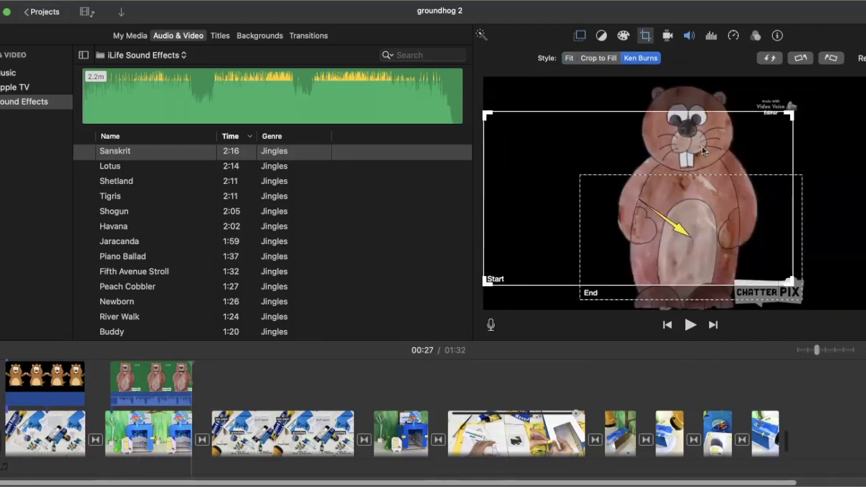
drag(771, 211, 777, 257)
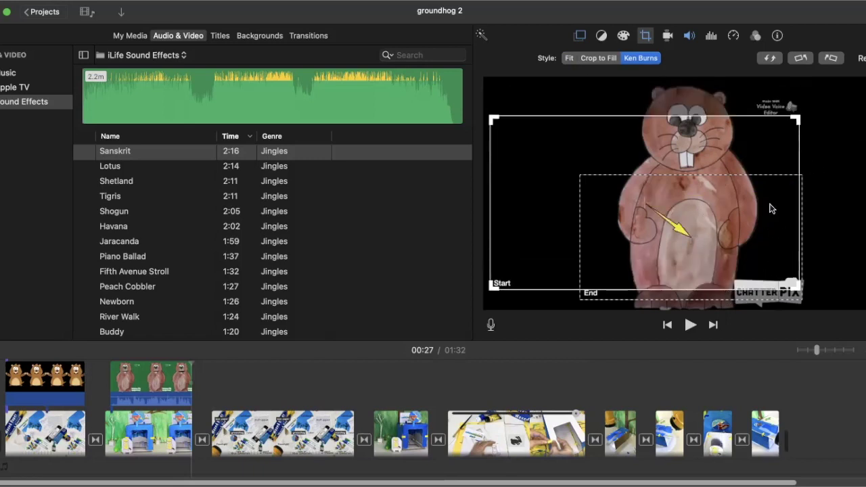
drag(773, 208, 857, 217)
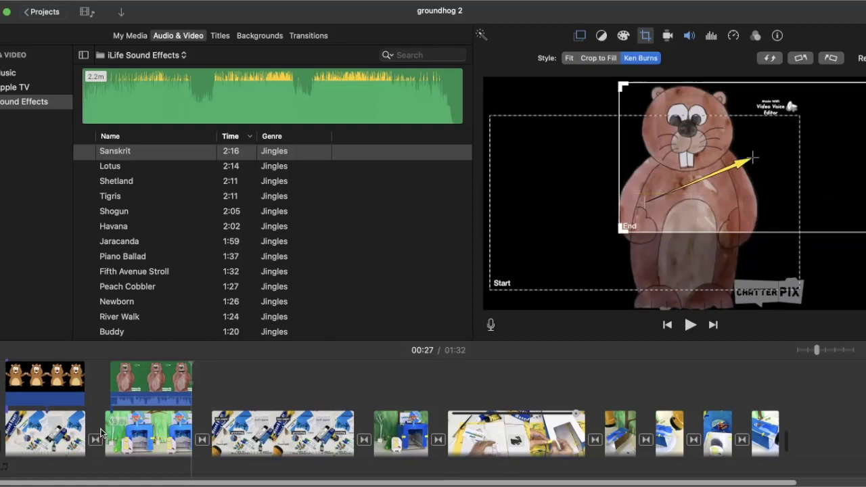
click(103, 434)
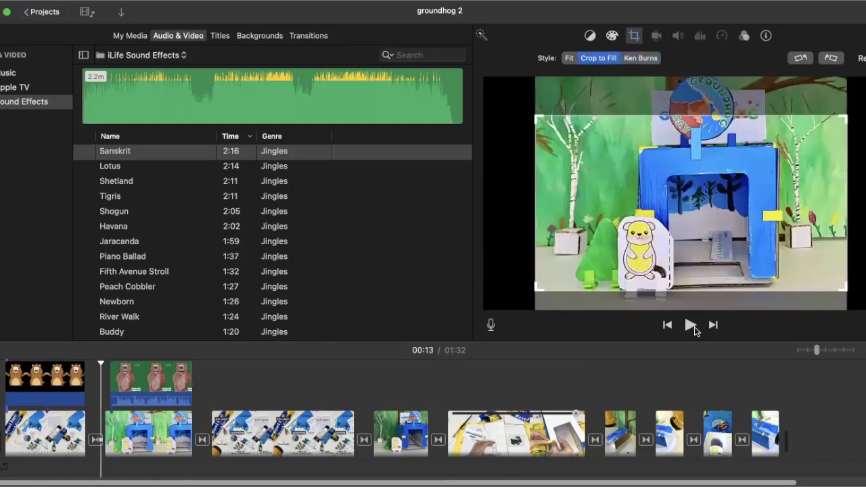
click(690, 324)
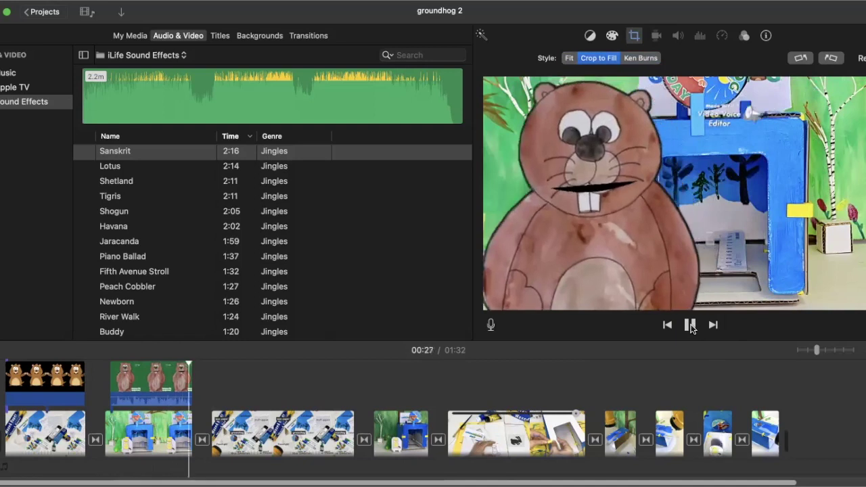
click(690, 325)
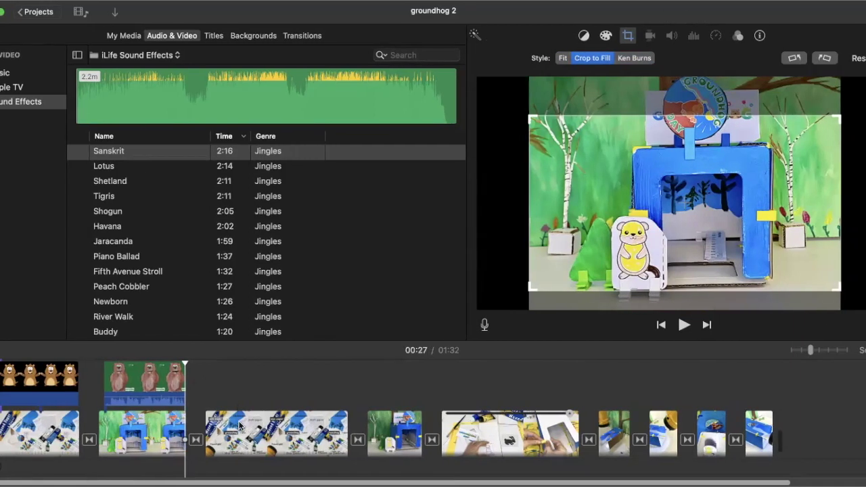
Step: Select the long craft-building clip and play a short preview of it
click(494, 440)
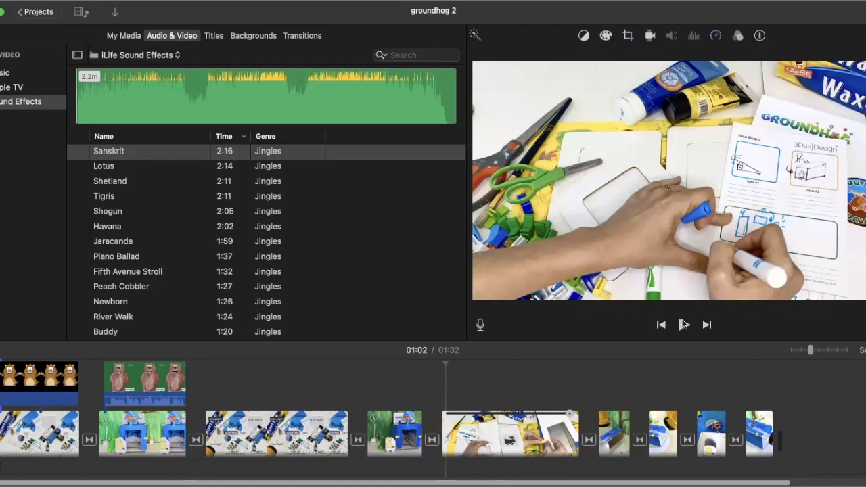
click(683, 325)
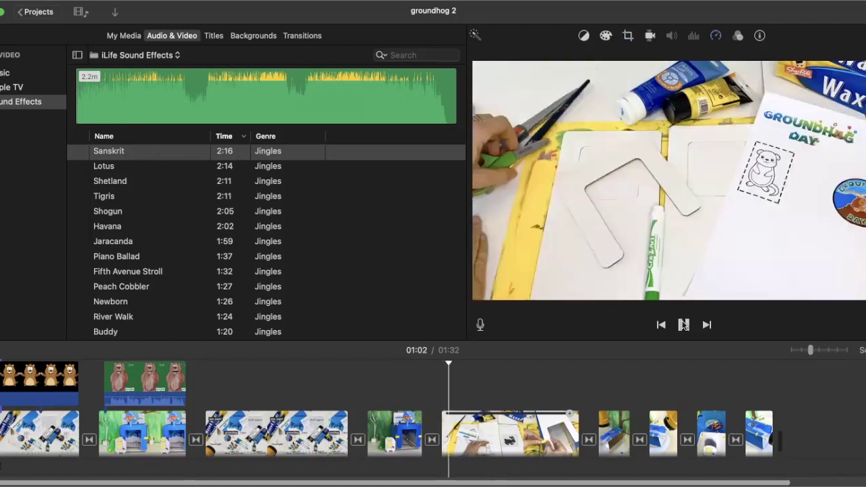
scroll(640, 374, down, 3)
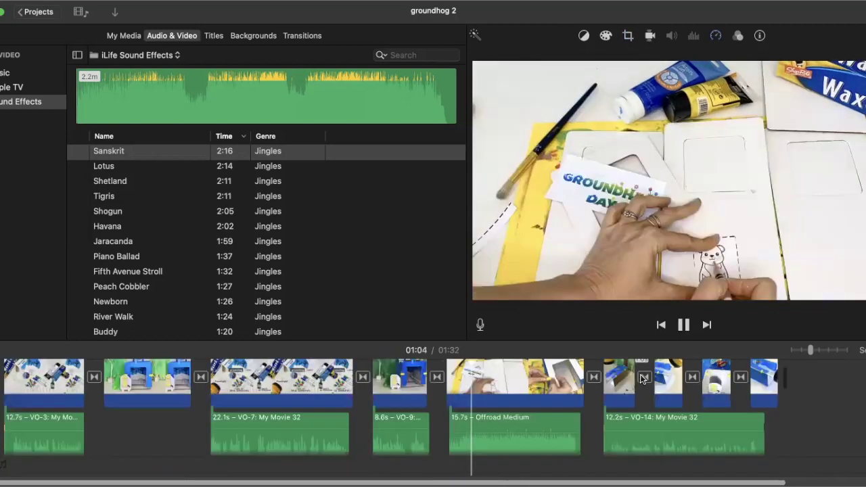
scroll(640, 374, up, 3)
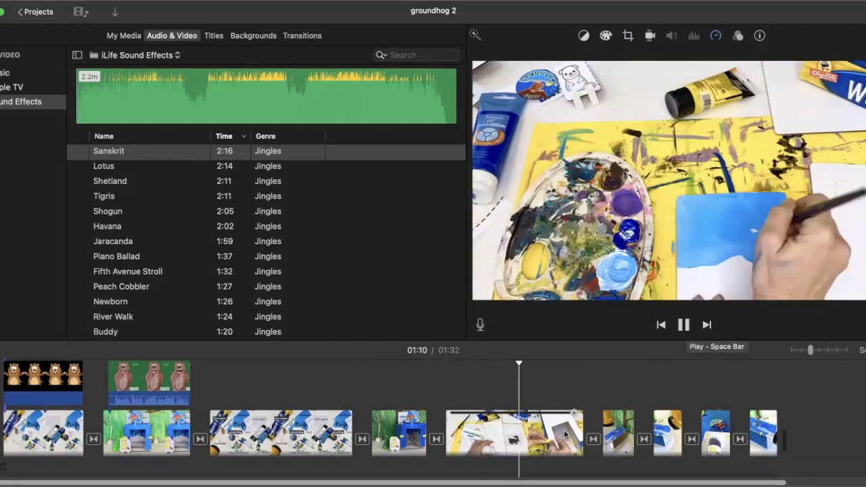
key(space)
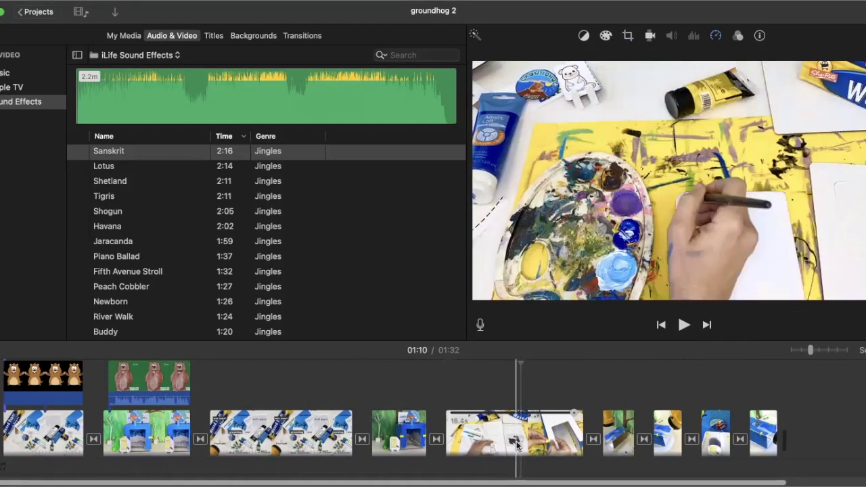
Step: Set the craft-building clip's speed to Fast 4x
click(516, 443)
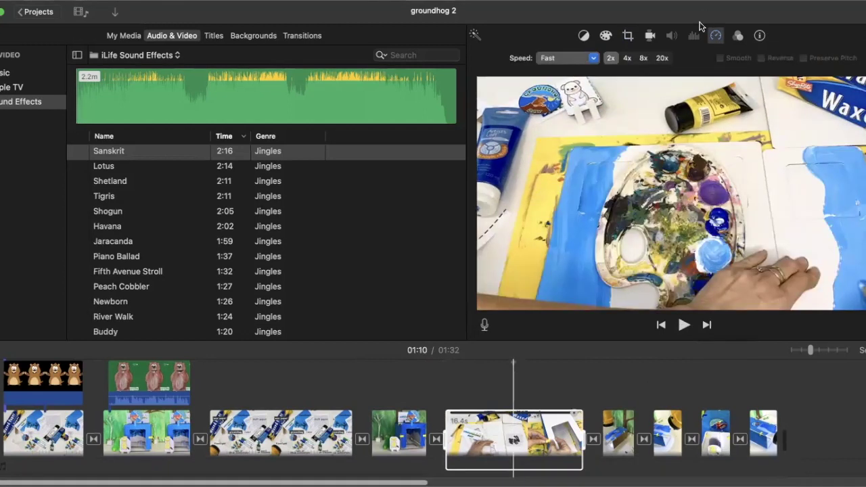
click(716, 37)
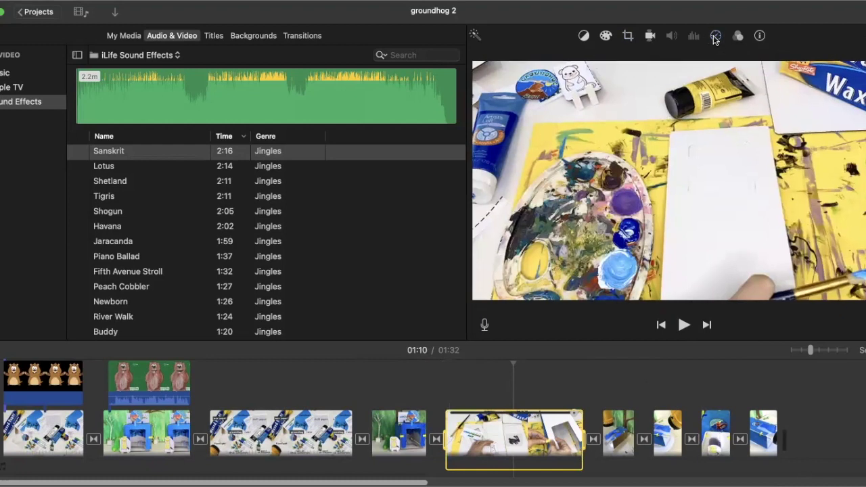
click(715, 37)
click(627, 59)
Step: Play back the 4x craft-building clip from just before it
click(440, 390)
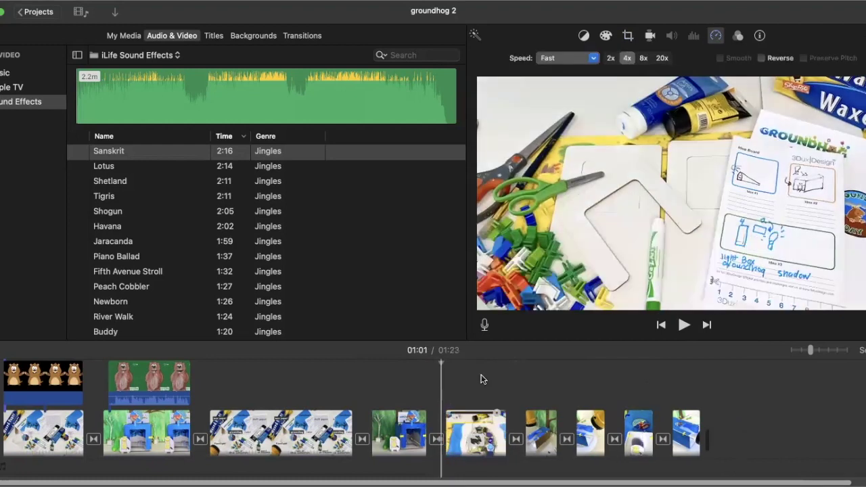
click(683, 325)
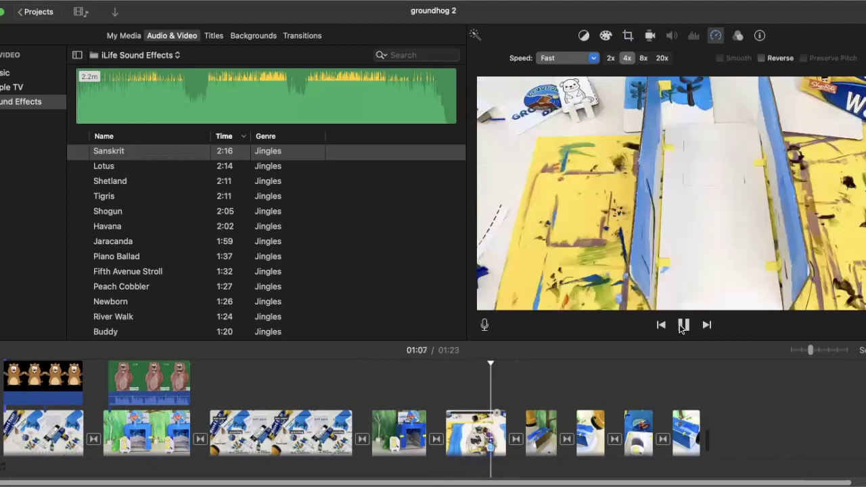
click(682, 326)
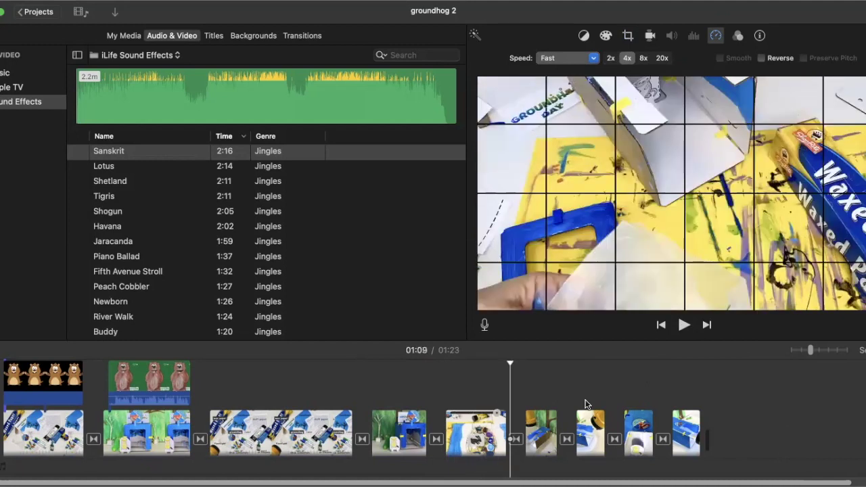
scroll(586, 404, down, 3)
scroll(586, 404, up, 3)
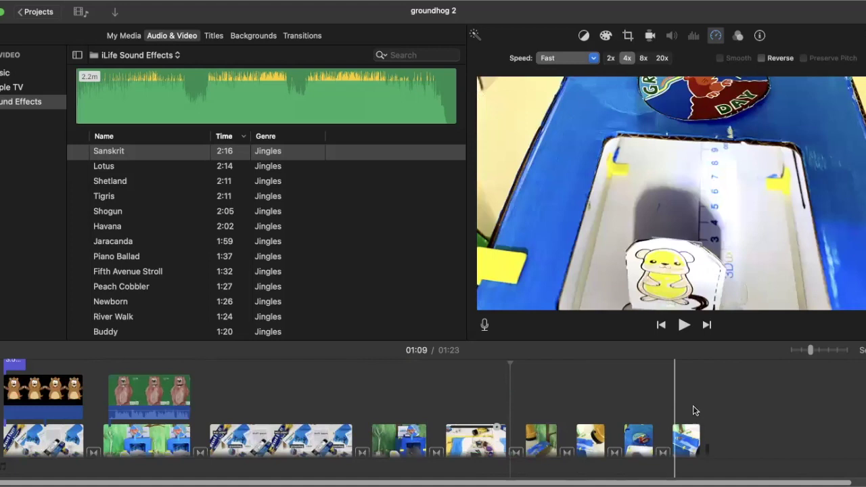
Step: Replay the sped-up section, then change the craft-building clip to Fast 2x
click(683, 325)
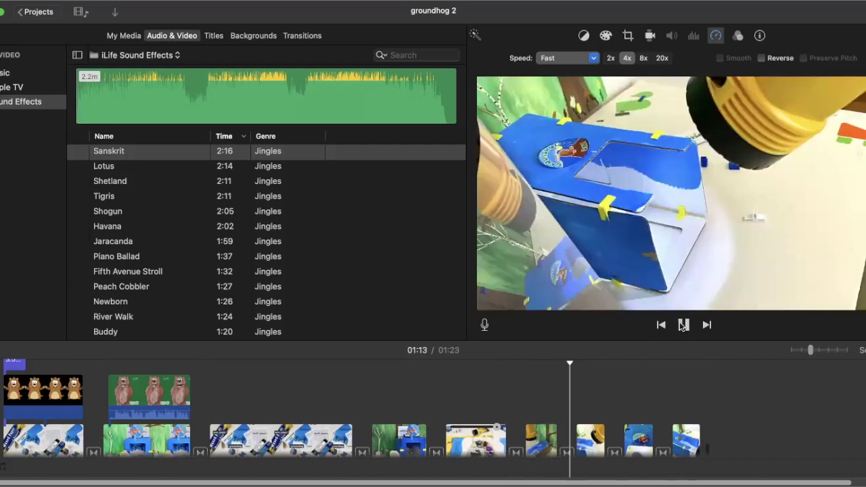
click(683, 326)
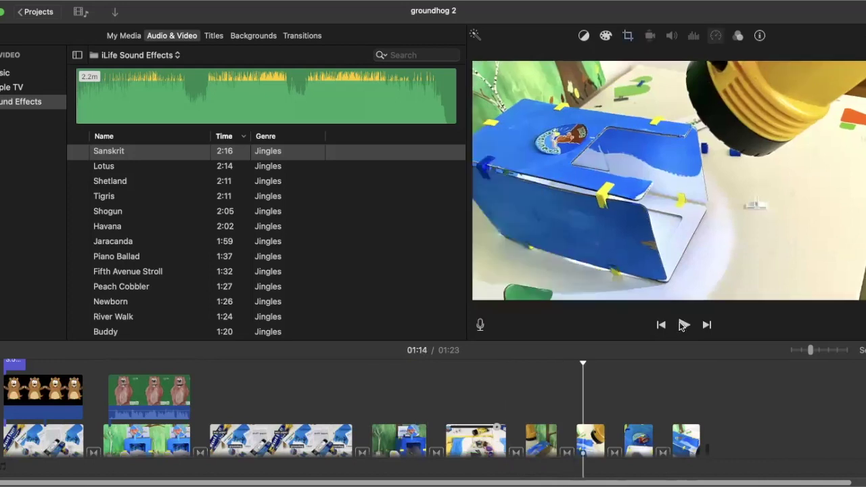
click(483, 436)
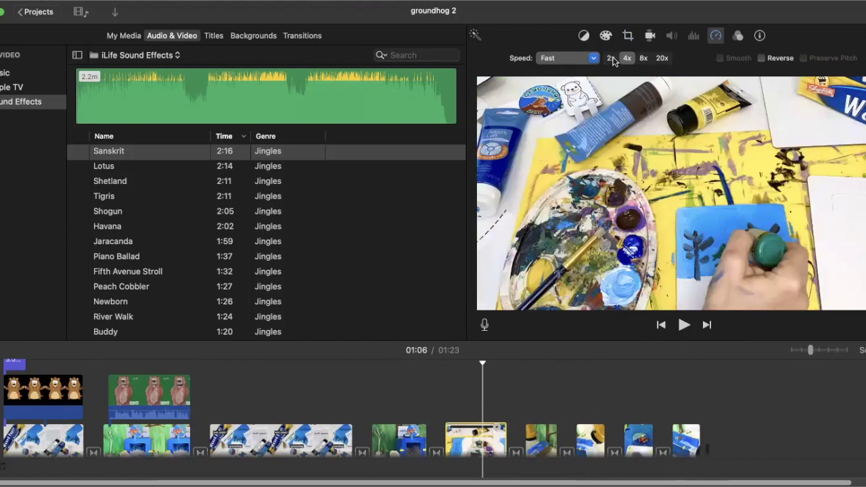
click(611, 58)
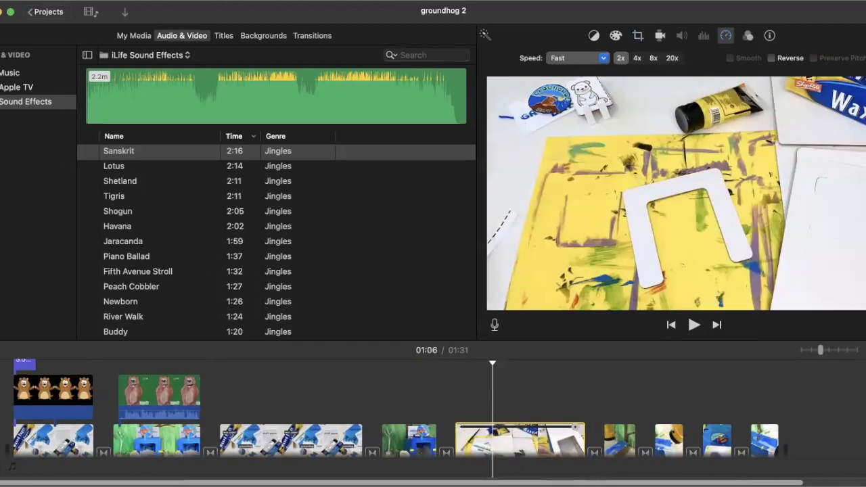